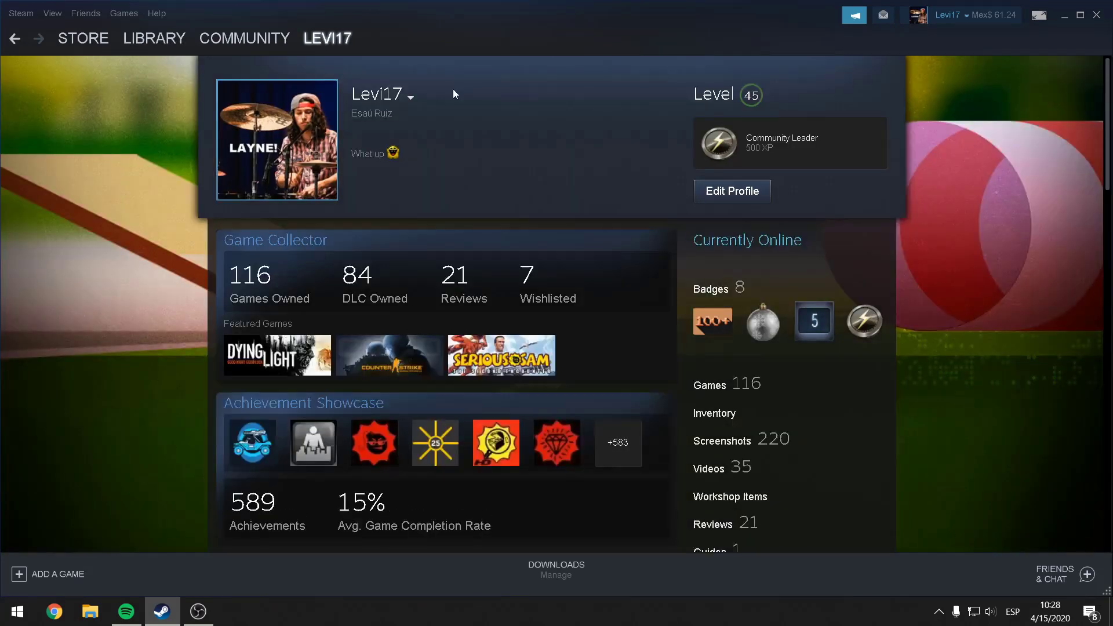
# Edit the Steam profile name from Levi17 to Levi1712 and save the change
pyautogui.click(744, 196)
pyautogui.click(366, 168)
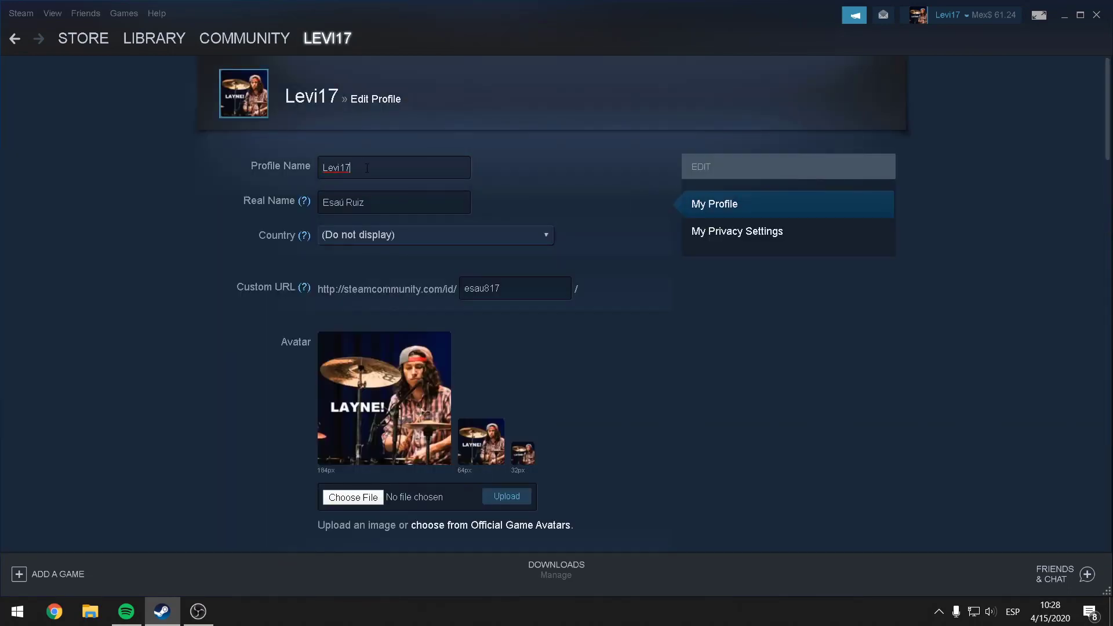
pyautogui.write('12')
pyautogui.scroll(-3, 642, 370)
pyautogui.scroll(-5, 624, 422)
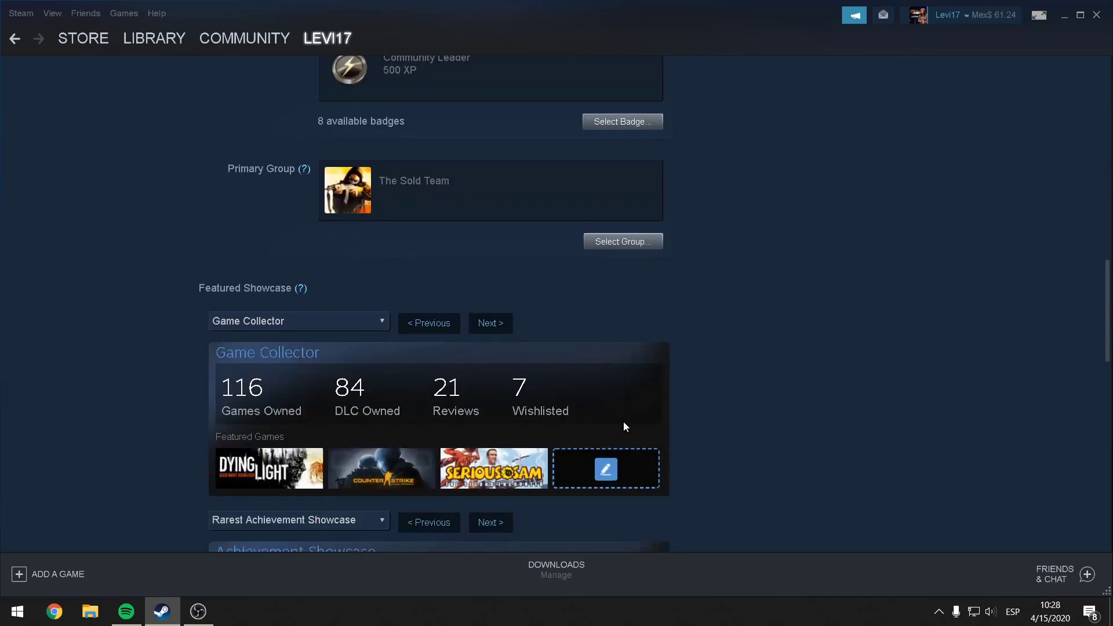
pyautogui.scroll(-4, 545, 420)
pyautogui.scroll(-5, 545, 419)
pyautogui.scroll(-2, 493, 427)
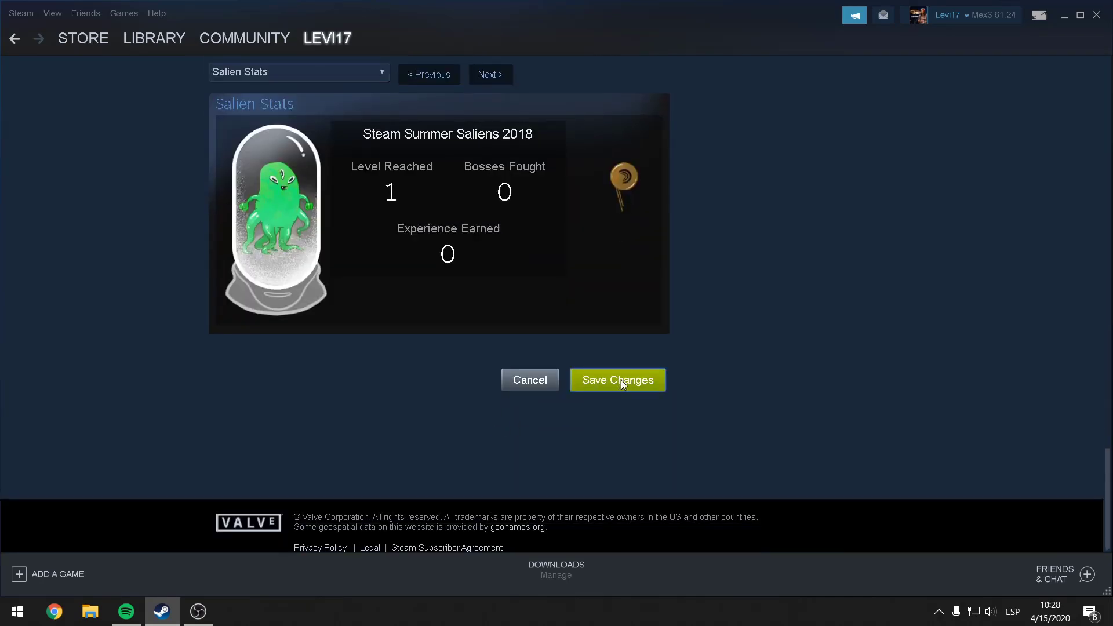
pyautogui.click(620, 380)
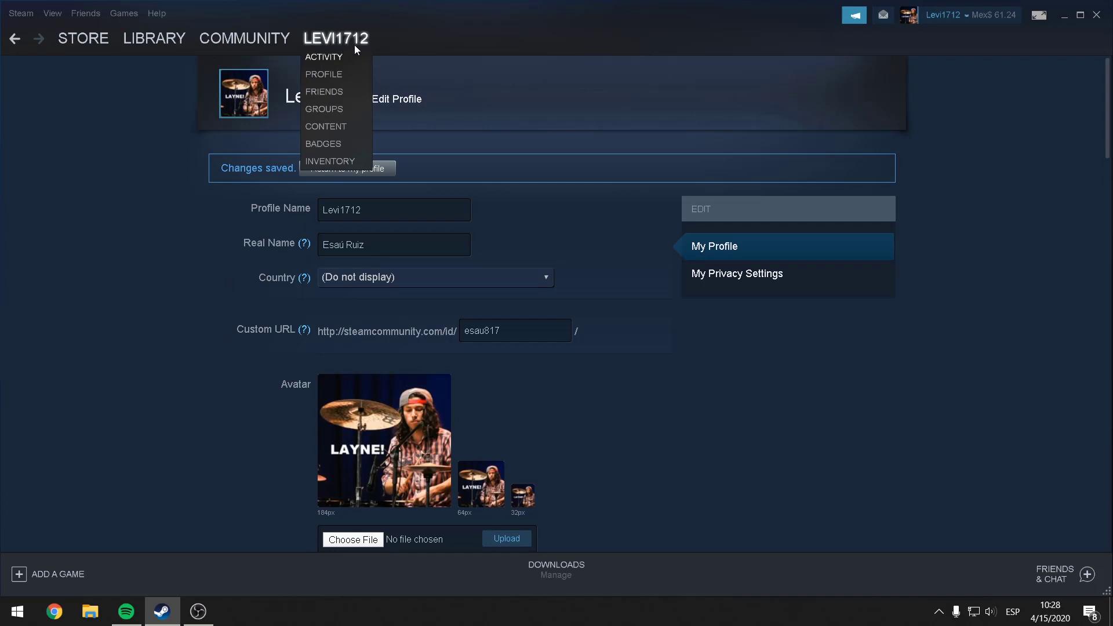
# Take the Steam client offline via Go Offline and confirm Restart in Offline Mode
pyautogui.click(29, 15)
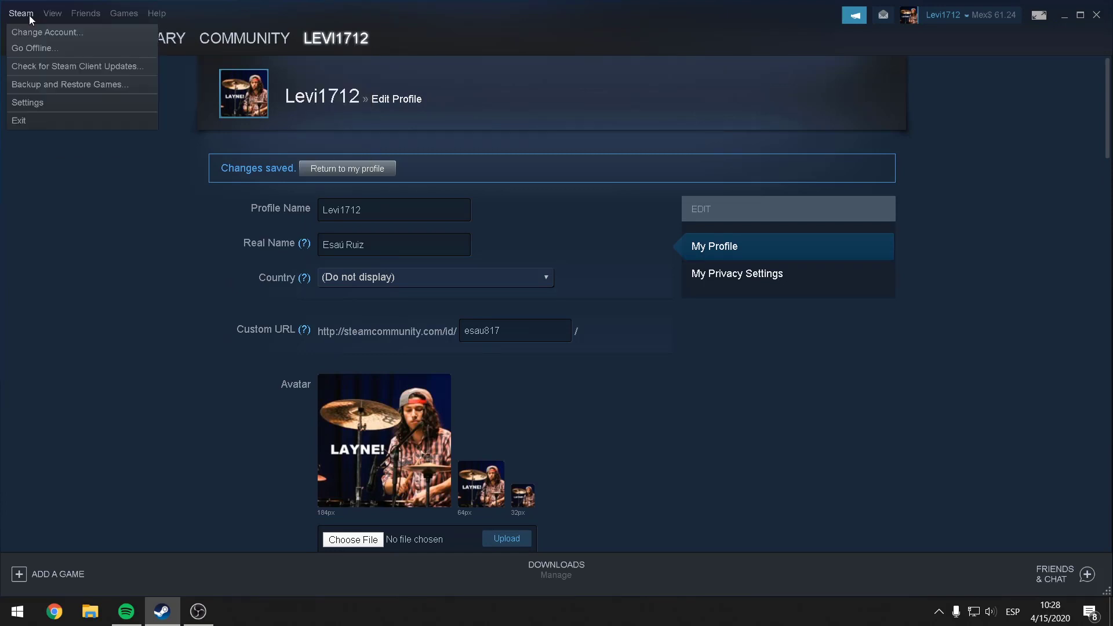
pyautogui.click(39, 47)
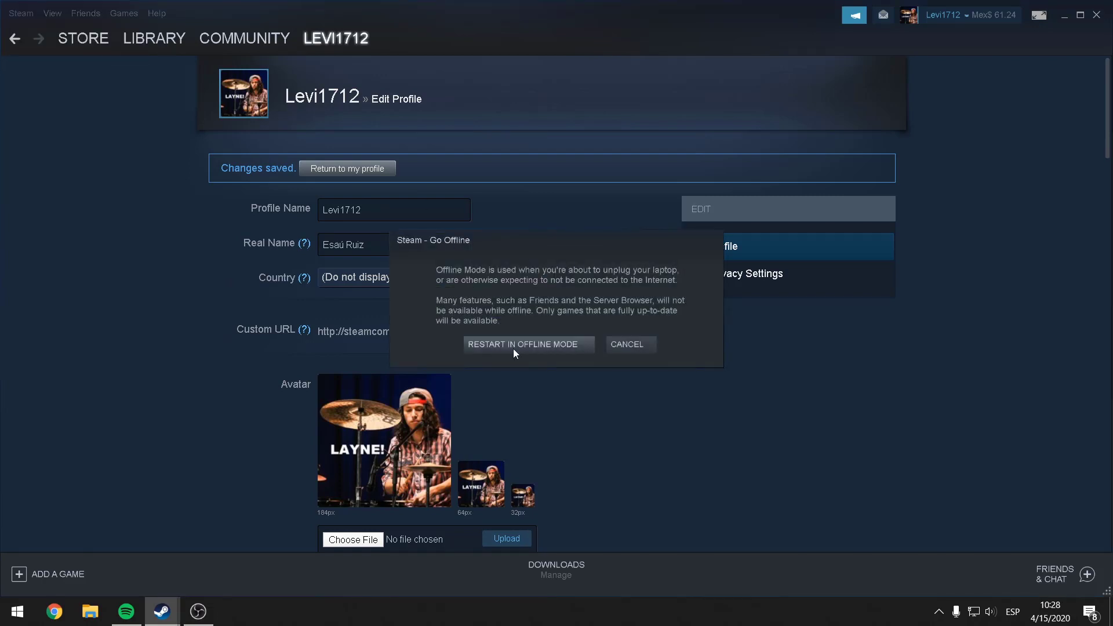
pyautogui.click(542, 344)
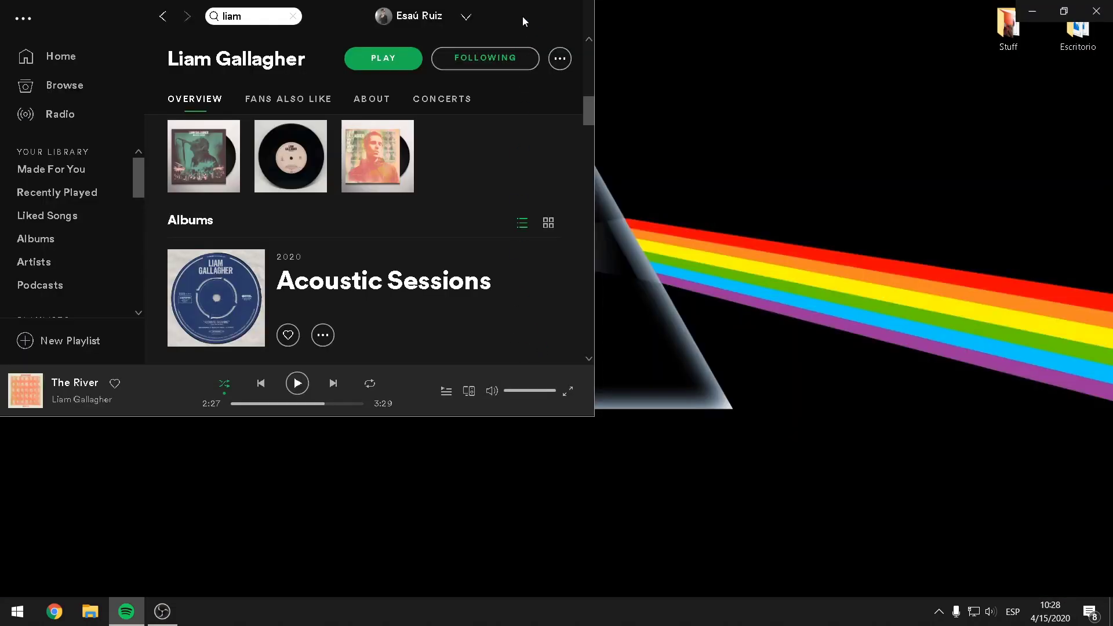
# Restore and minimize the Spotify window while Steam restarts
pyautogui.doubleClick(523, 17)
pyautogui.click(529, 55)
pyautogui.moveTo(518, 174); pyautogui.dragTo(578, 266)
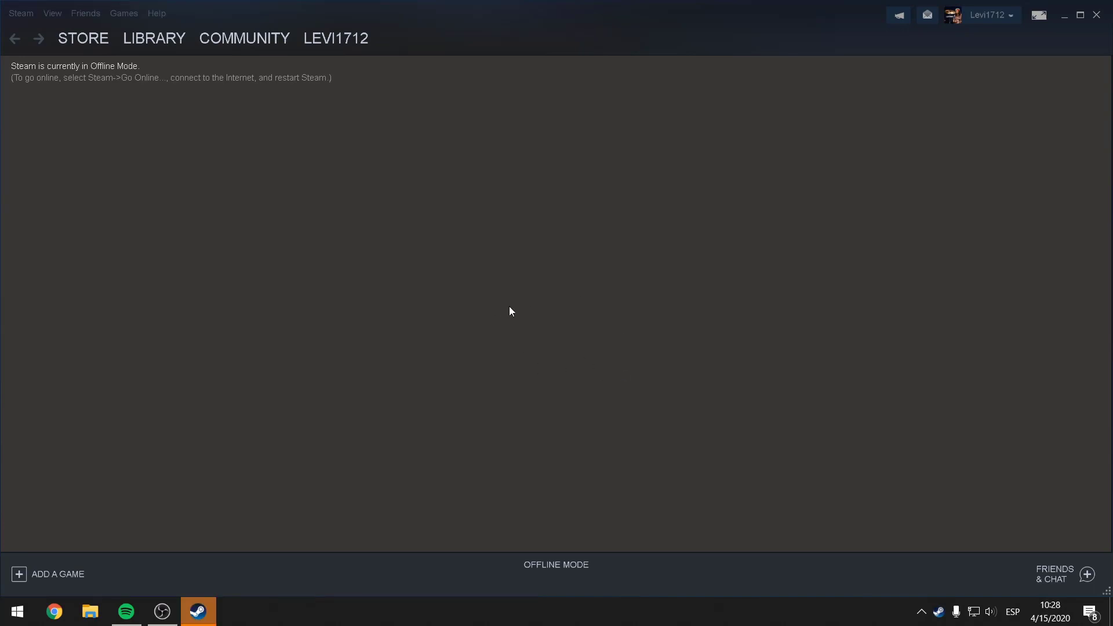
# Bring Steam back online via Go Online and confirm Restart and Go Online
pyautogui.click(20, 13)
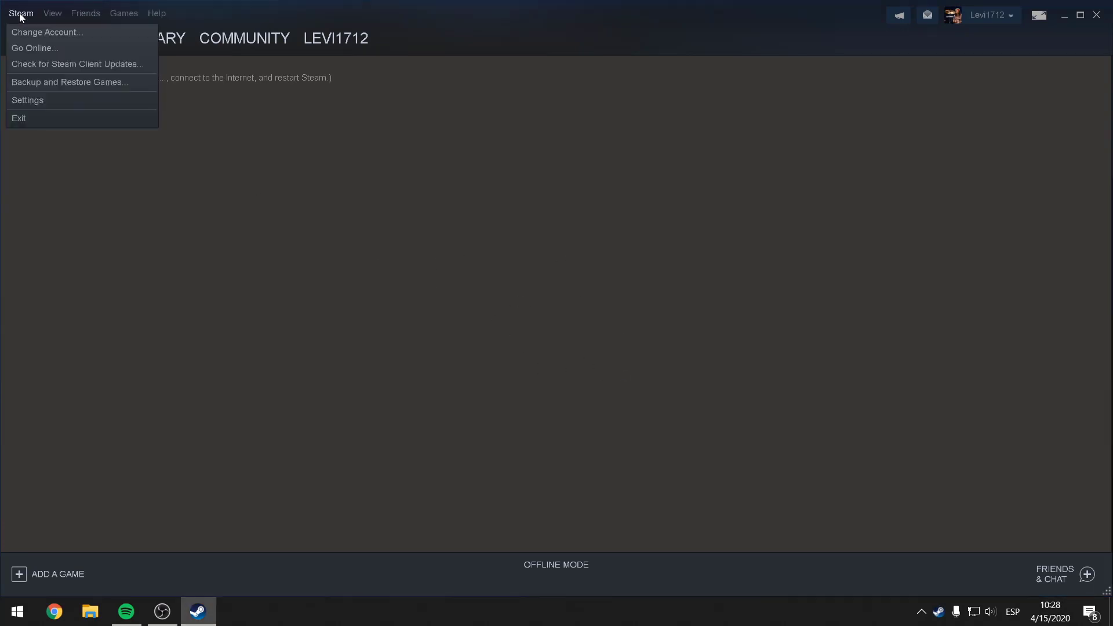
pyautogui.click(36, 48)
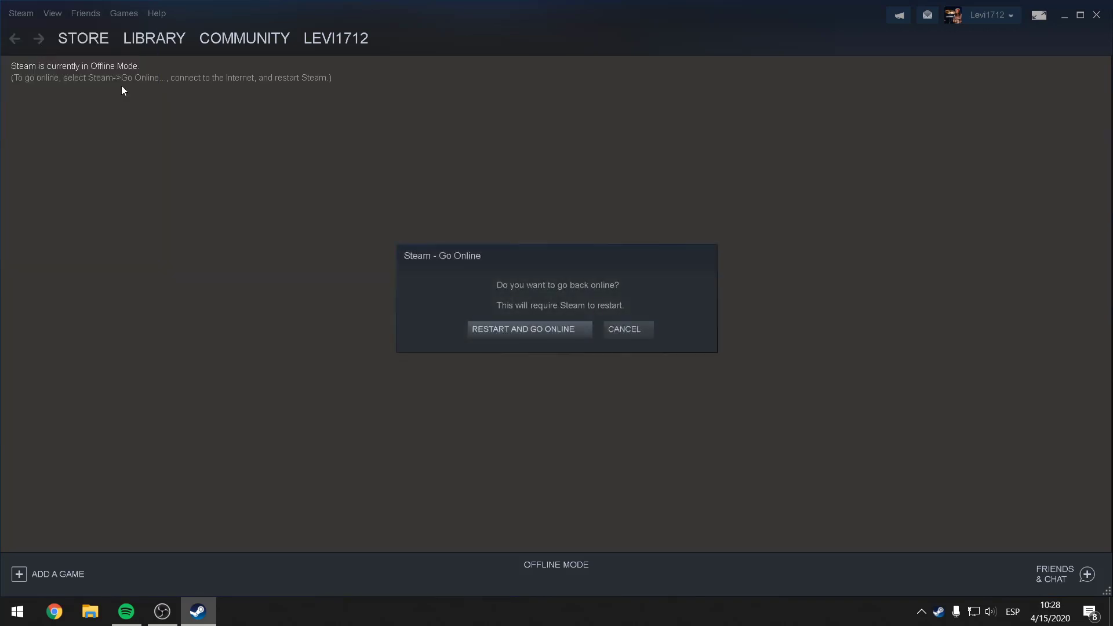
pyautogui.click(507, 328)
pyautogui.moveTo(238, 67); pyautogui.dragTo(888, 575)
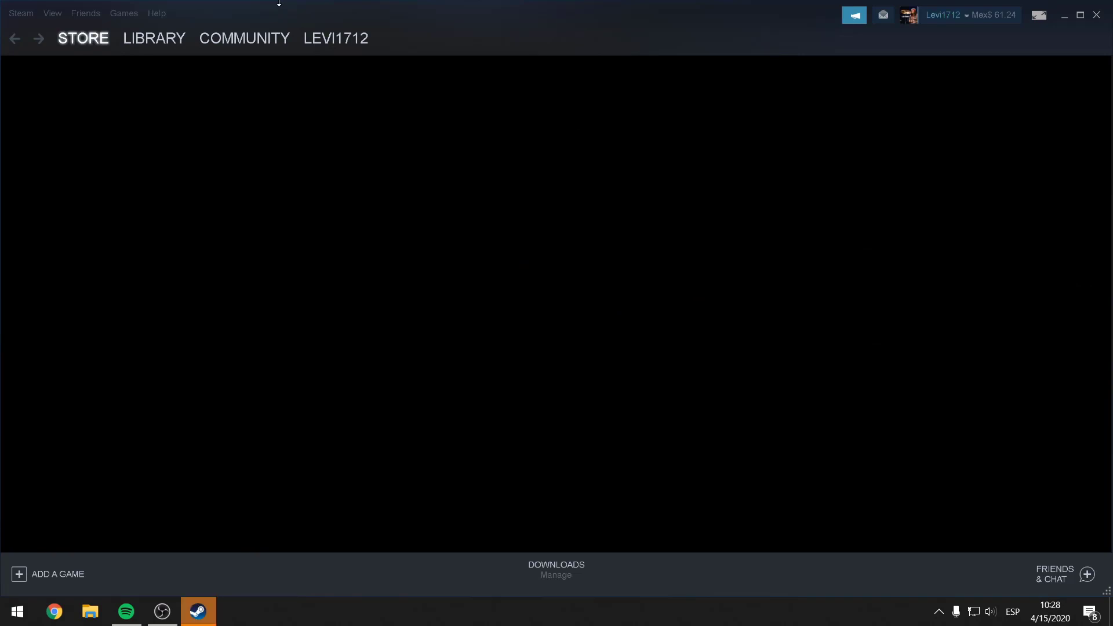
# Dismiss the Midweek Madness popup and launch Counter-Strike: Global Offensive from the Library
pyautogui.click(161, 39)
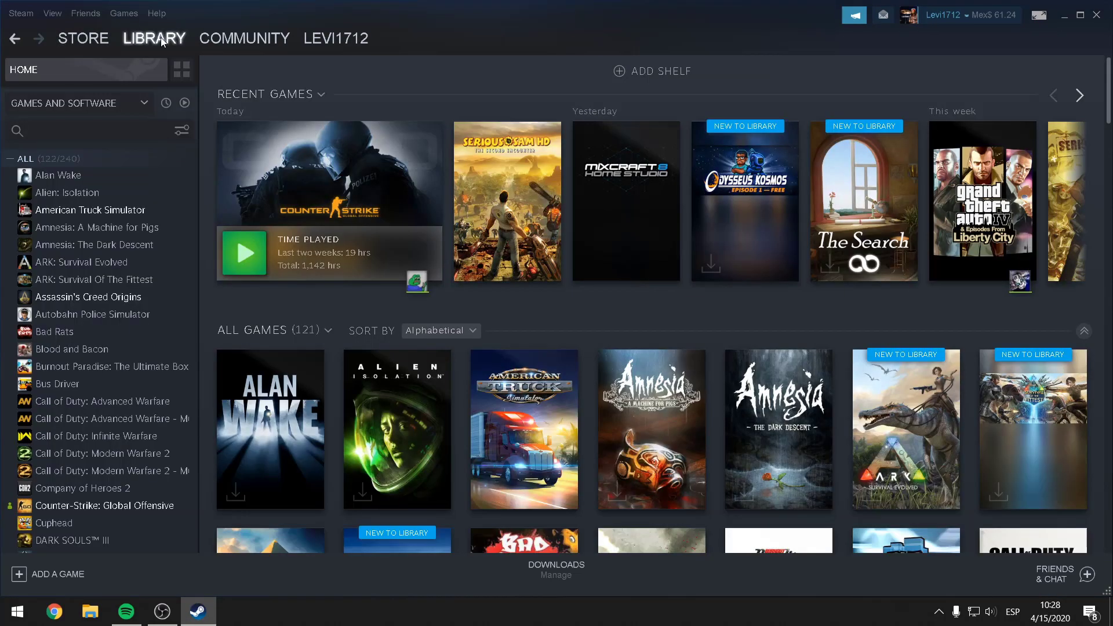
pyautogui.scroll(-4, 87, 348)
pyautogui.scroll(1, 87, 348)
pyautogui.click(591, 376)
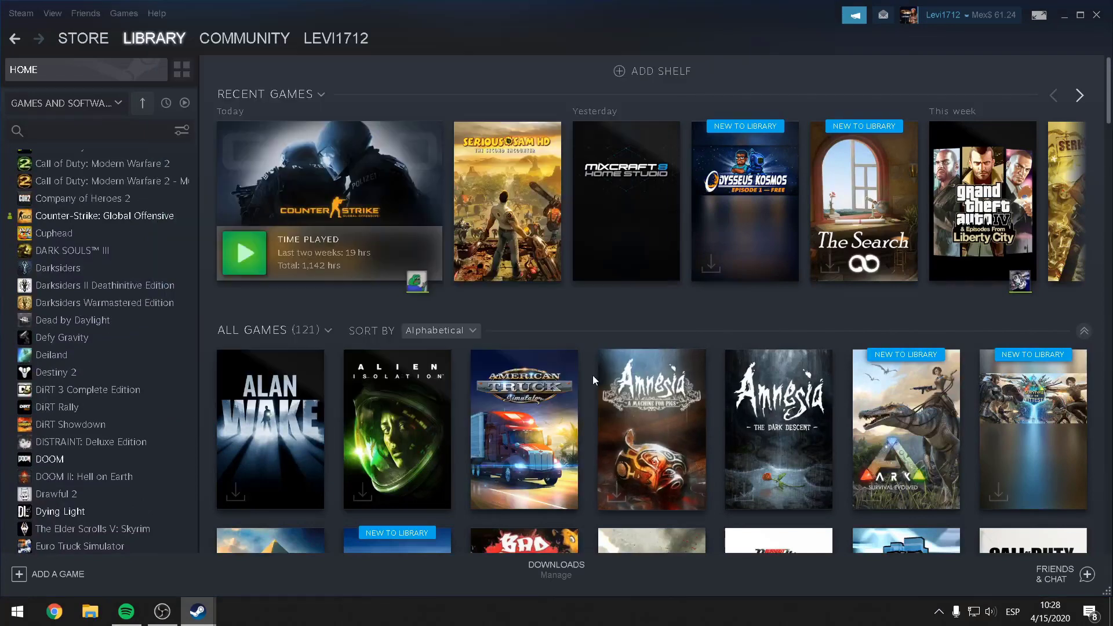
pyautogui.click(96, 215)
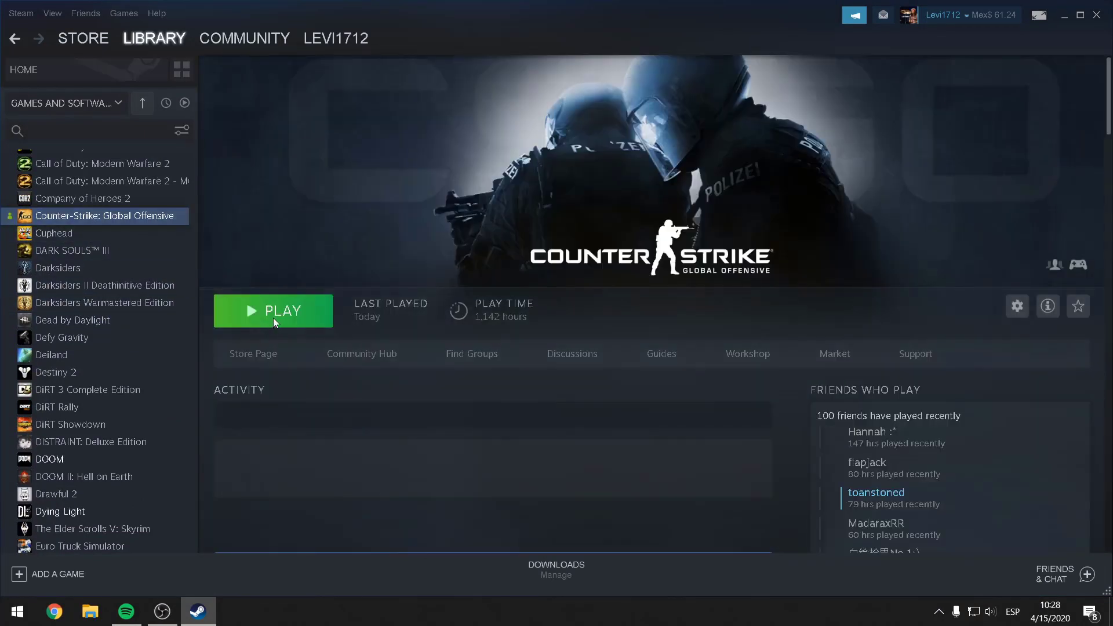
pyautogui.click(273, 314)
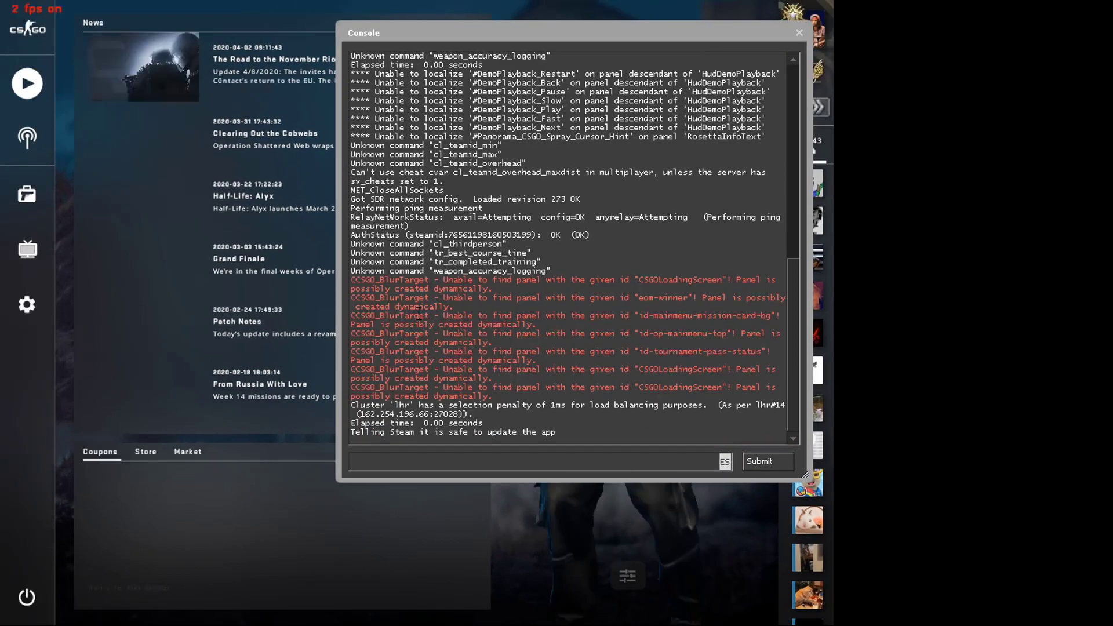
# Close the console and start searching for an official Deathmatch on Dust II
pyautogui.press('`')
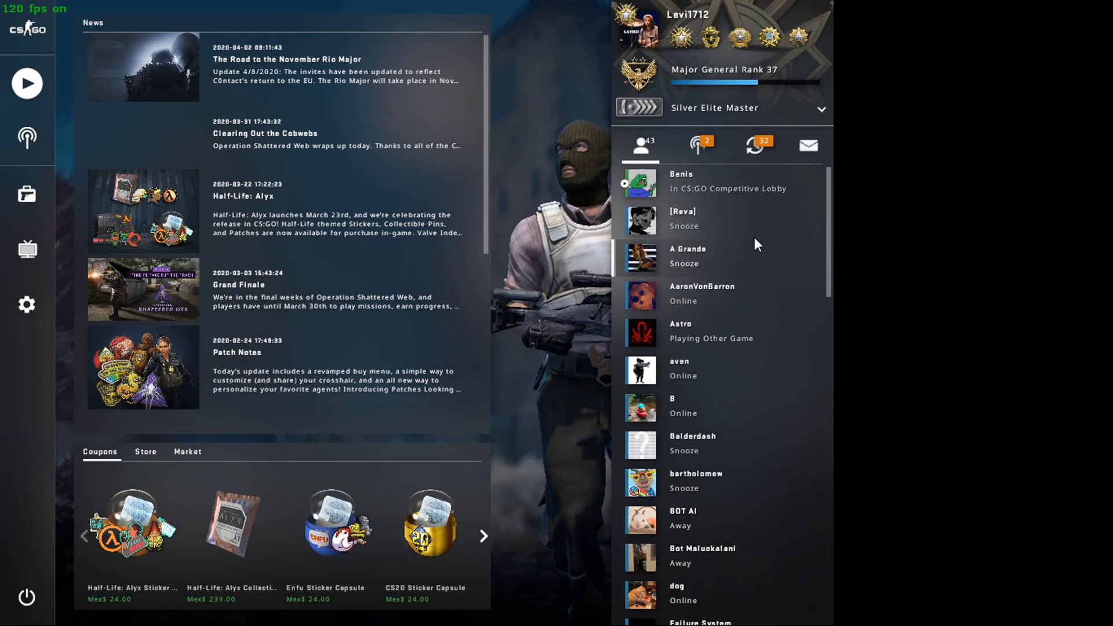
pyautogui.moveTo(807, 261)
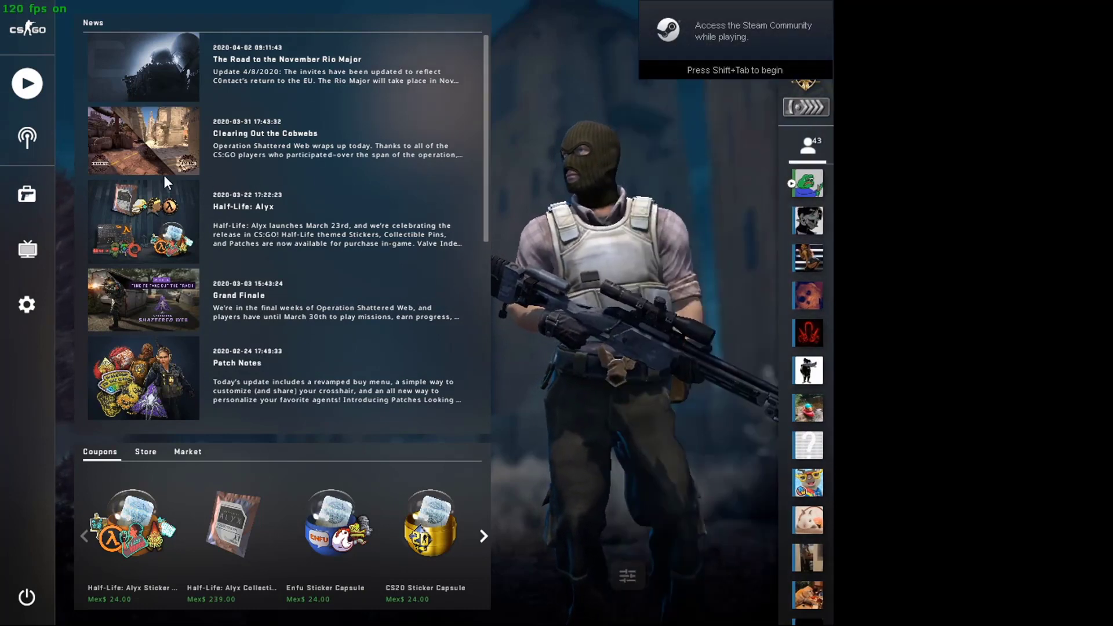
pyautogui.click(16, 94)
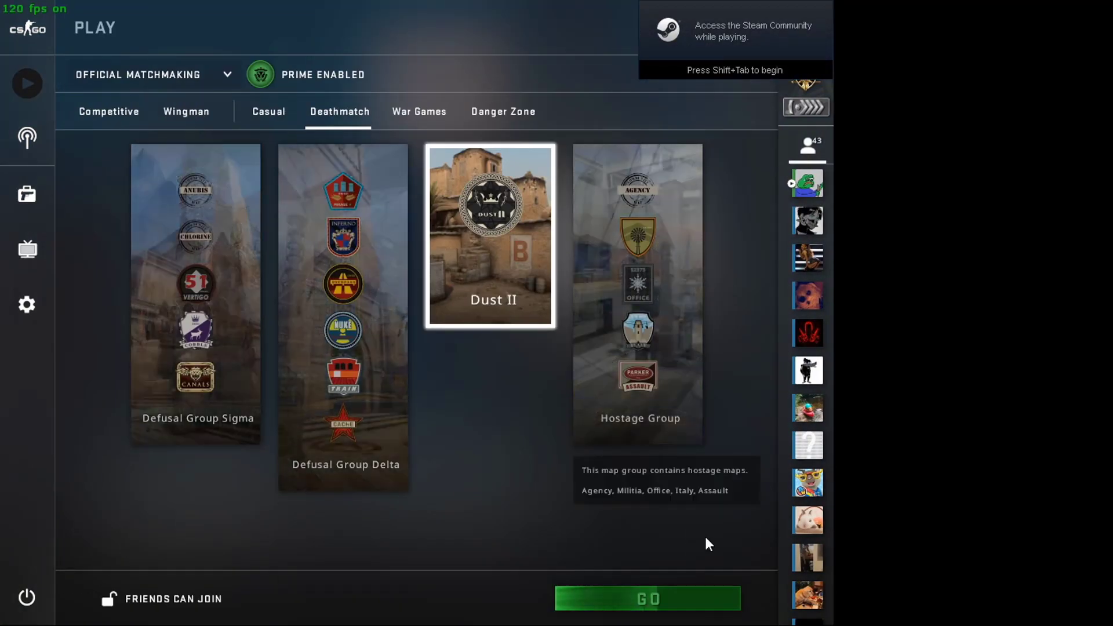
pyautogui.click(680, 596)
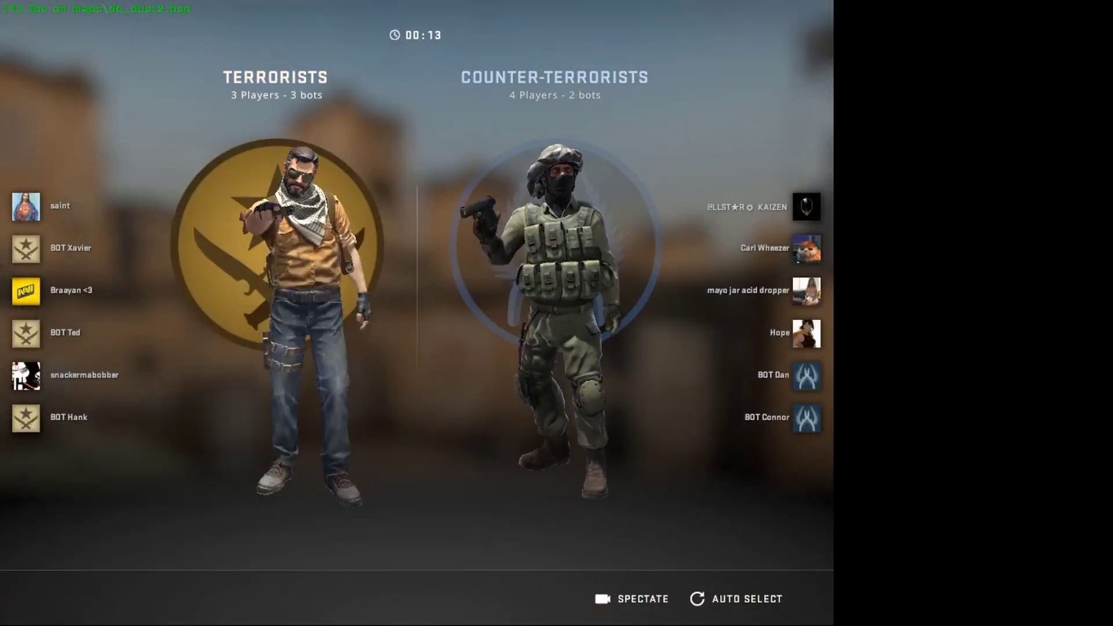
# Spawn into the match, buy an AK-47, and push into the crate corridor toward mid doors, firing the Desert Eagle
pyautogui.click(309, 303)
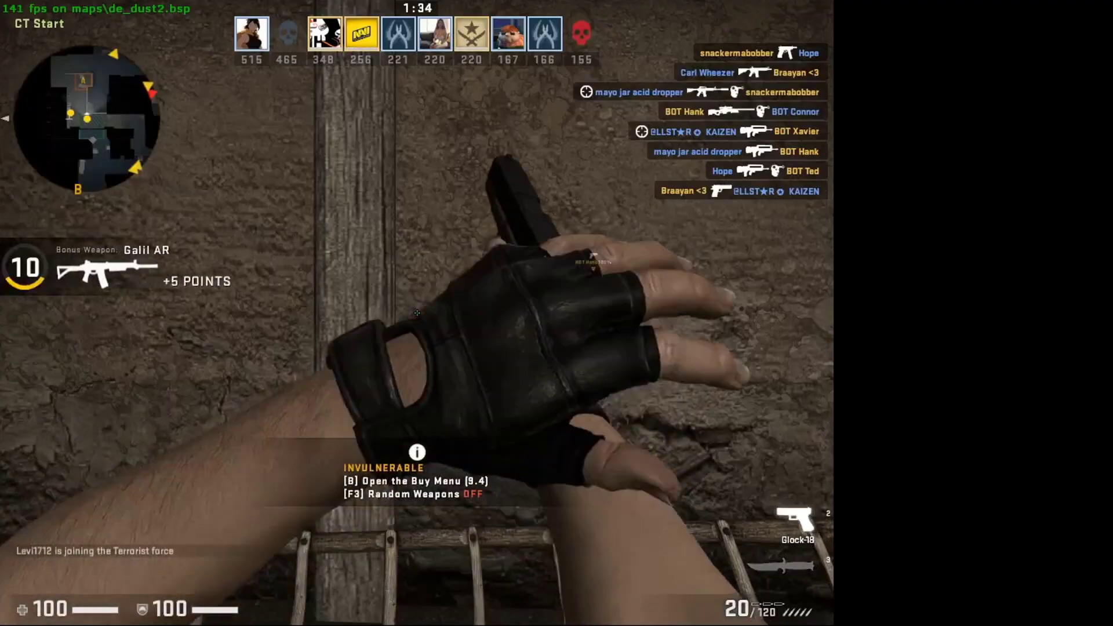
pyautogui.press('b')
pyautogui.click(309, 284)
pyautogui.press('b')
pyautogui.press('b')
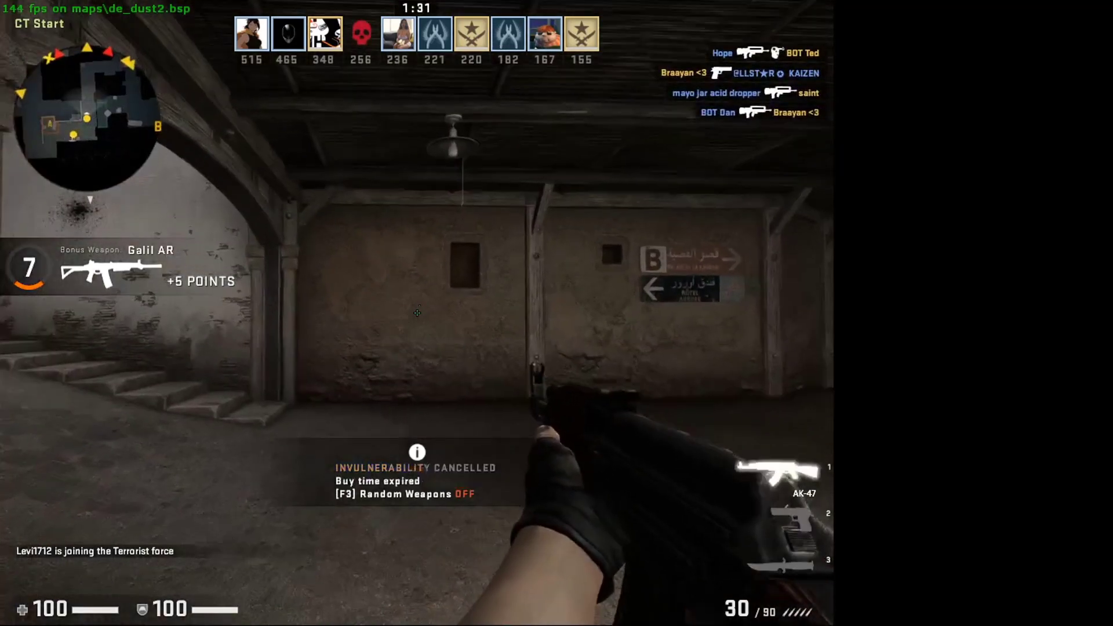
pyautogui.moveTo(416, 313); pyautogui.dragTo(417, 313)
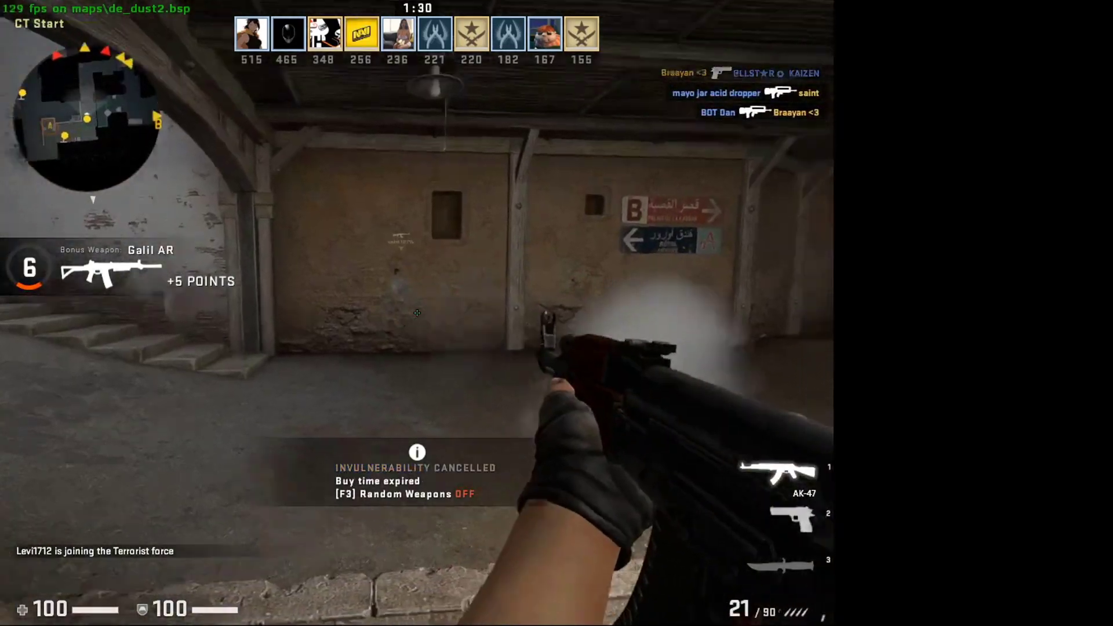
pyautogui.press('w')
pyautogui.press('2')
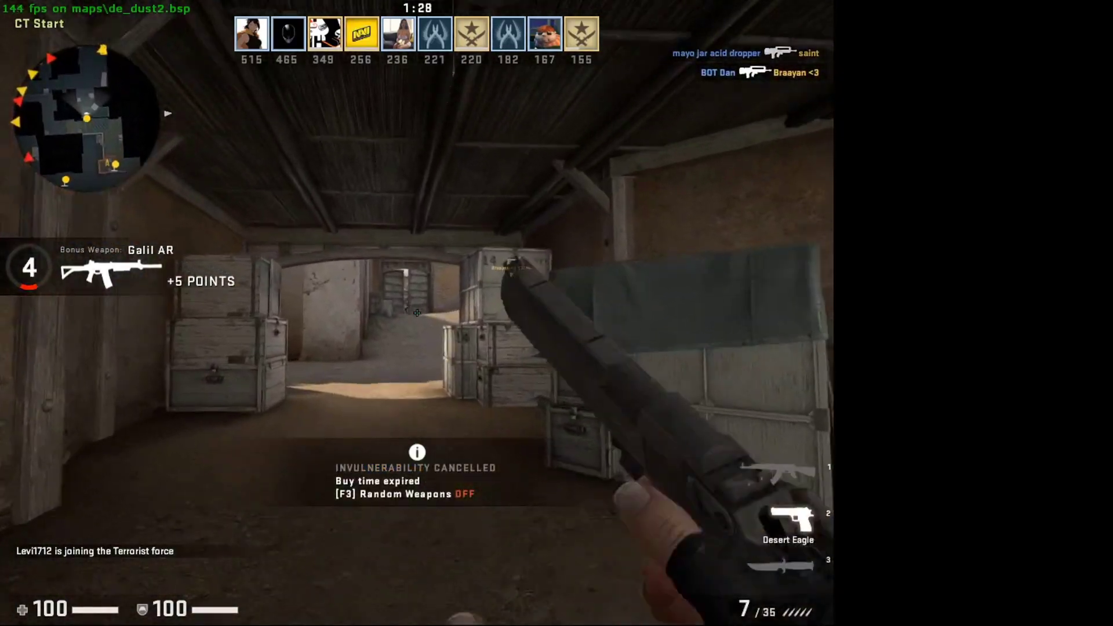
pyautogui.press('w')
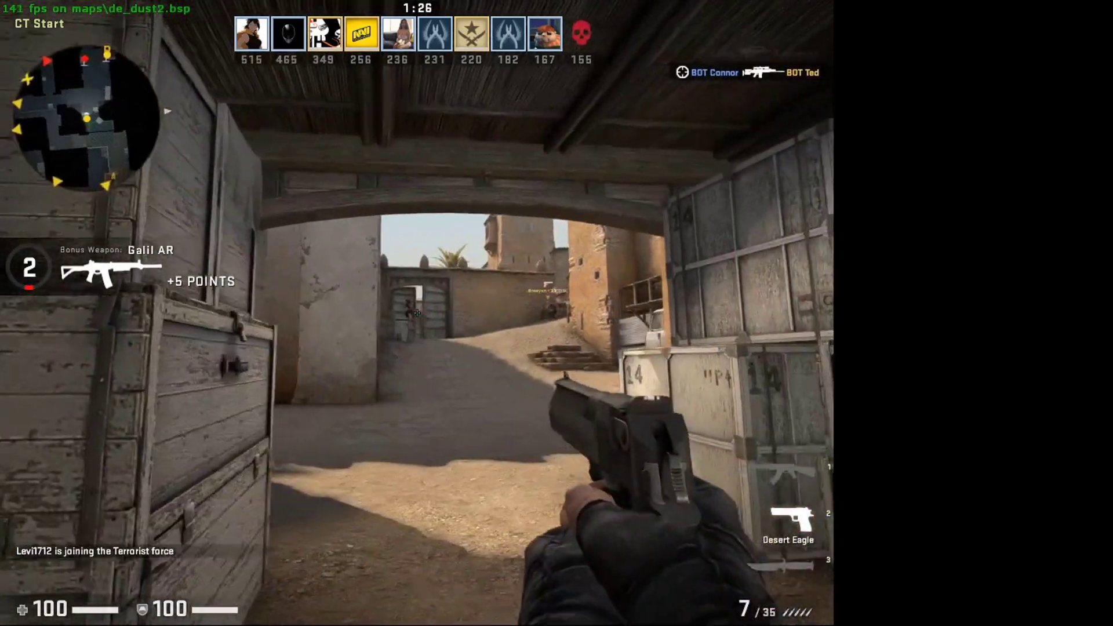
pyautogui.click(416, 313)
pyautogui.press('1')
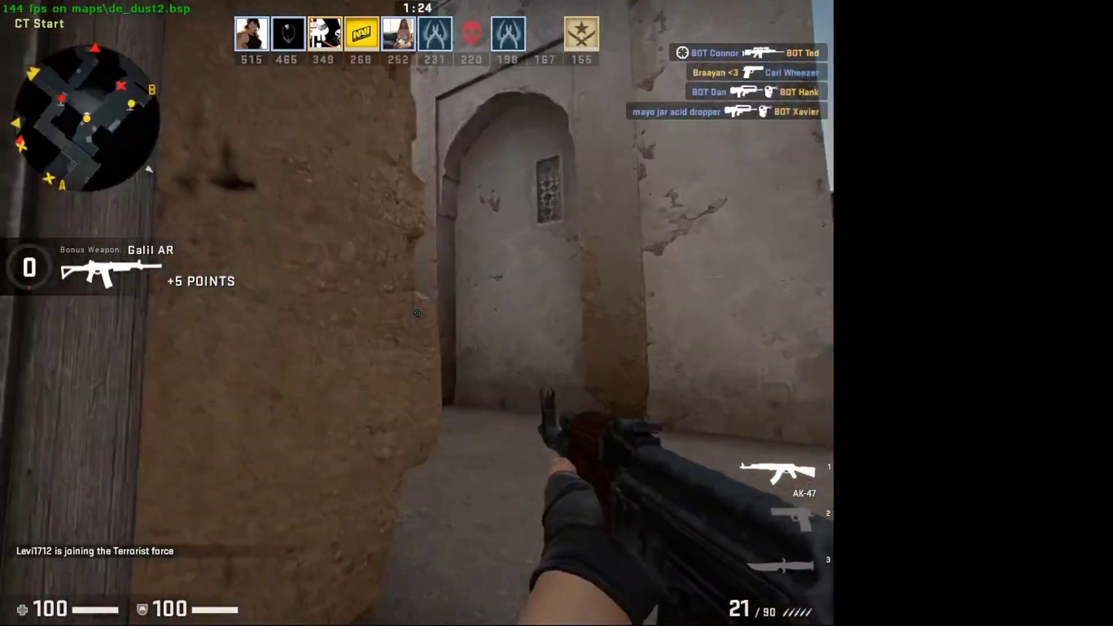
# Move through mid doors into Lower Tunnel with the knife, send an Affirmative radio message, and kill the bot on the stairs
pyautogui.press('w')
pyautogui.press('3')
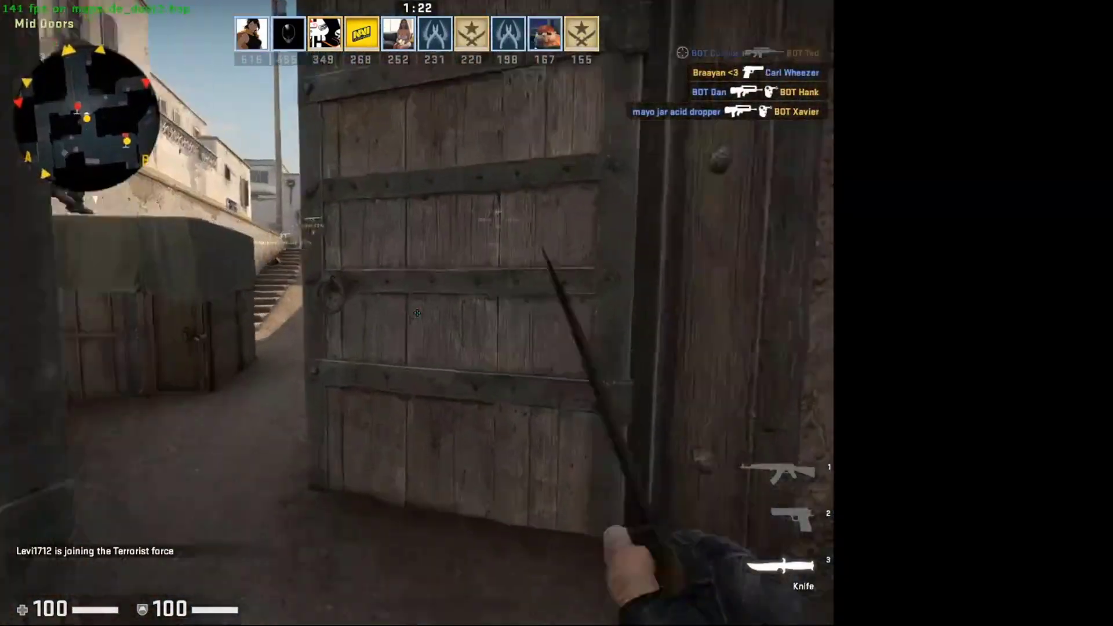
pyautogui.press('w')
pyautogui.press('1')
pyautogui.press('3')
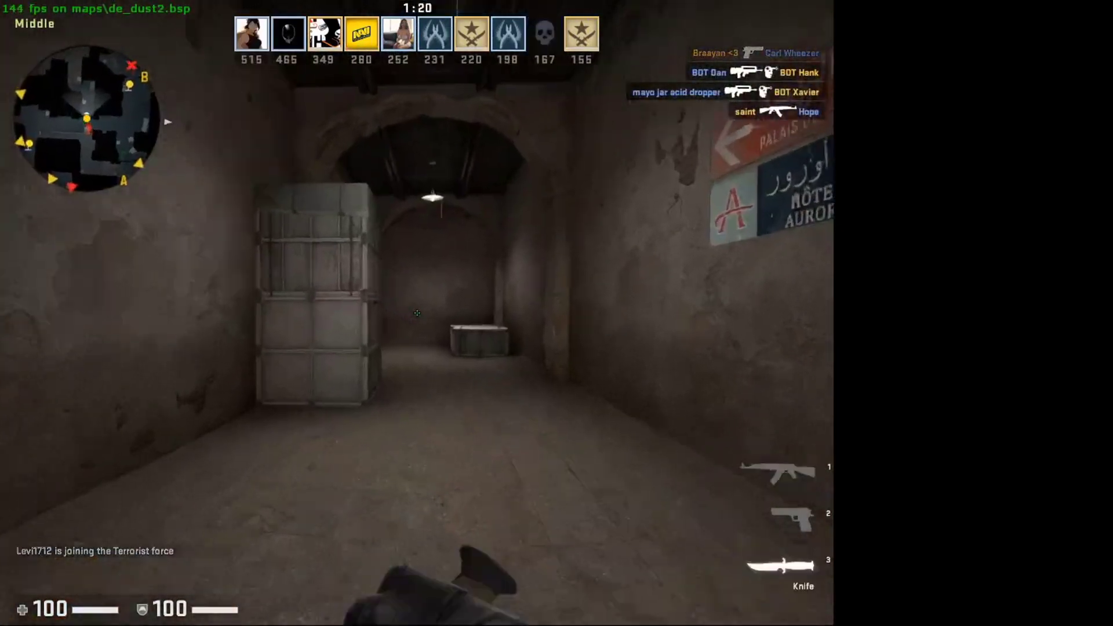
pyautogui.press('w')
pyautogui.press('z')
pyautogui.press('1')
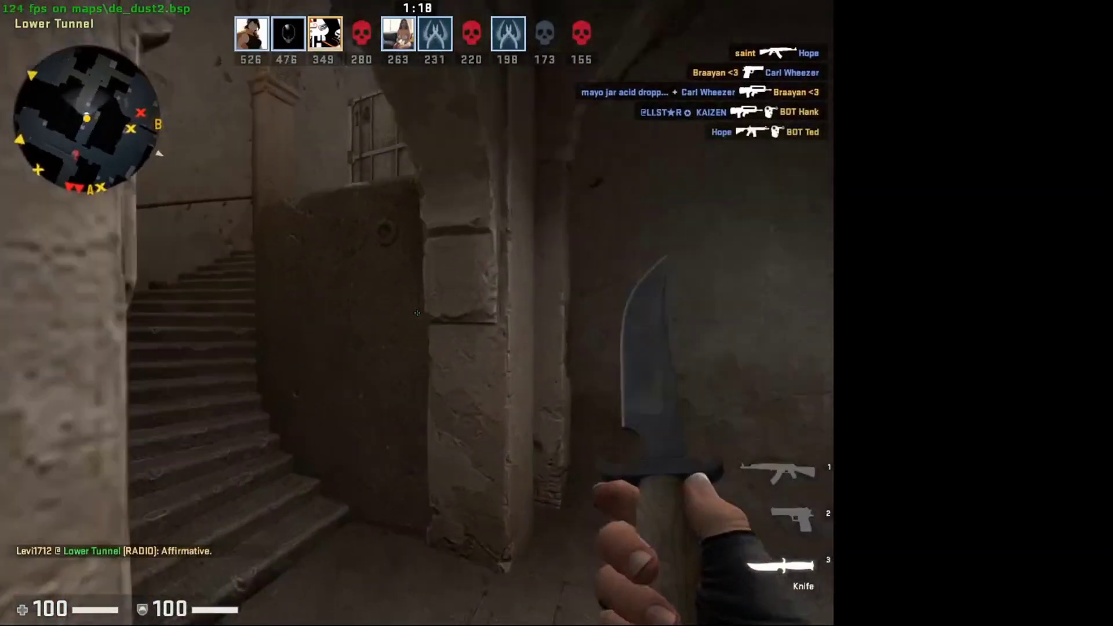
pyautogui.press('1')
pyautogui.press('w')
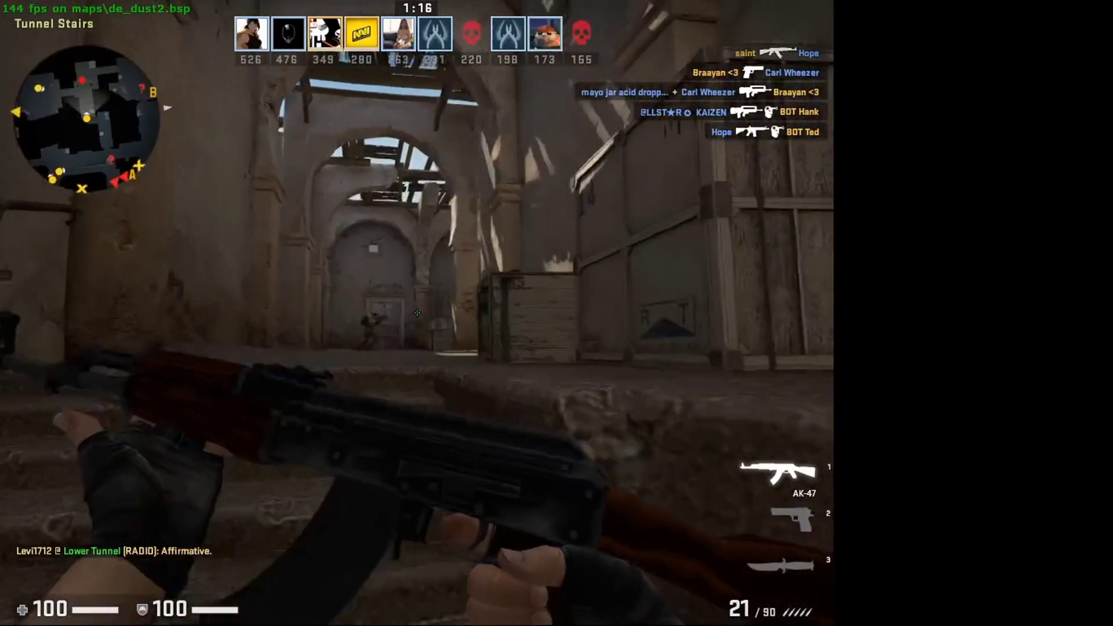
pyautogui.click(418, 313)
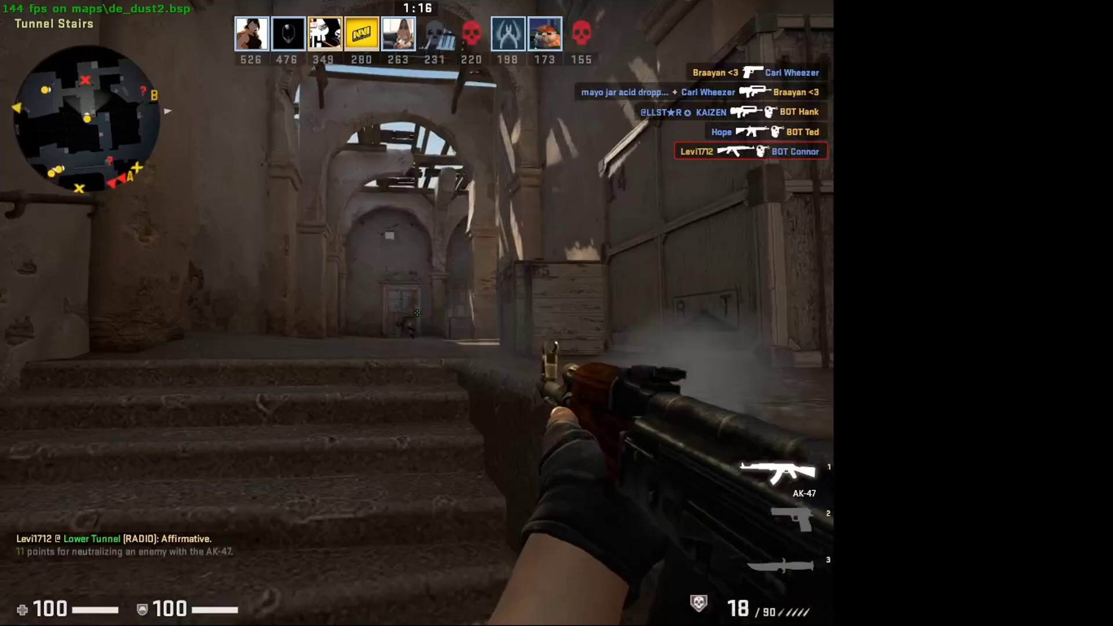
# Return through Lower Tunnel into Middle and advance up toward the Catwalk stairs
pyautogui.press('w')
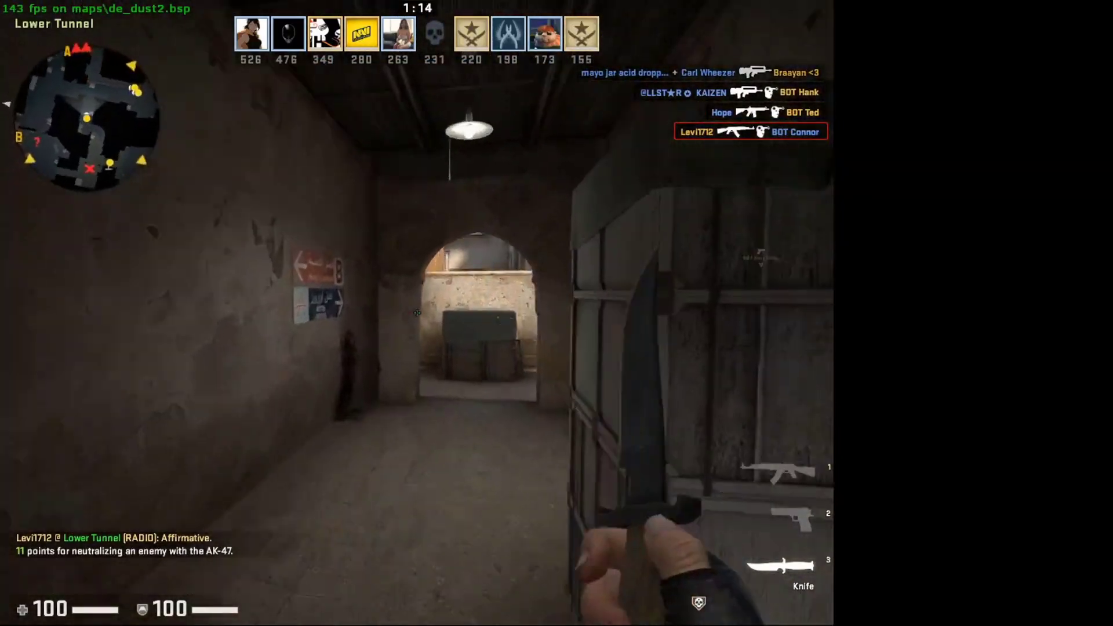
pyautogui.press('1')
pyautogui.press('w')
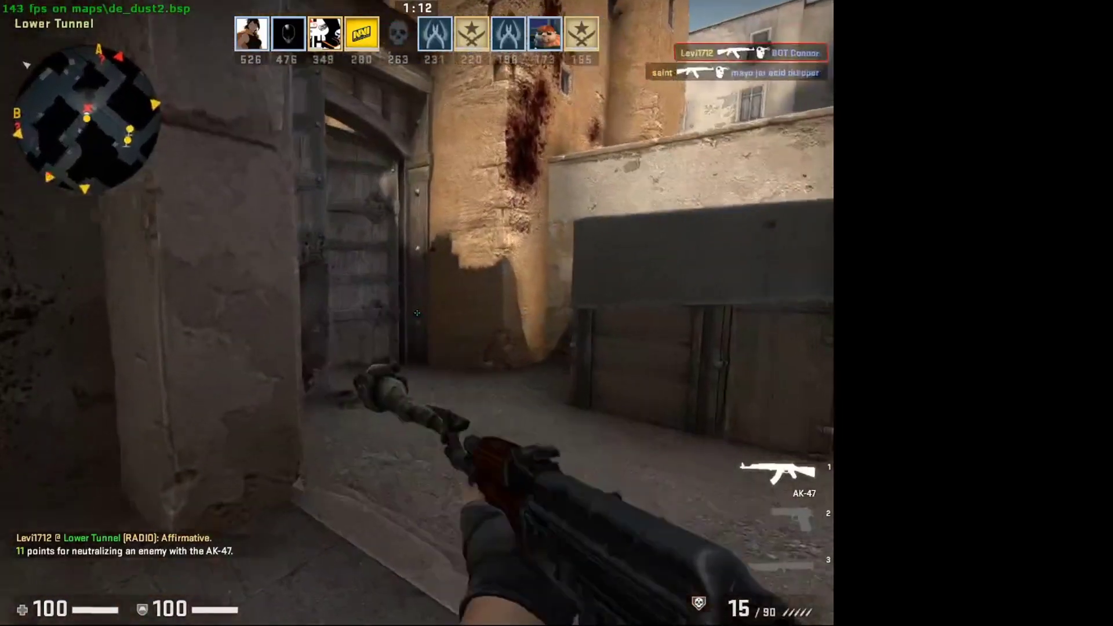
pyautogui.press('3')
pyautogui.press('w')
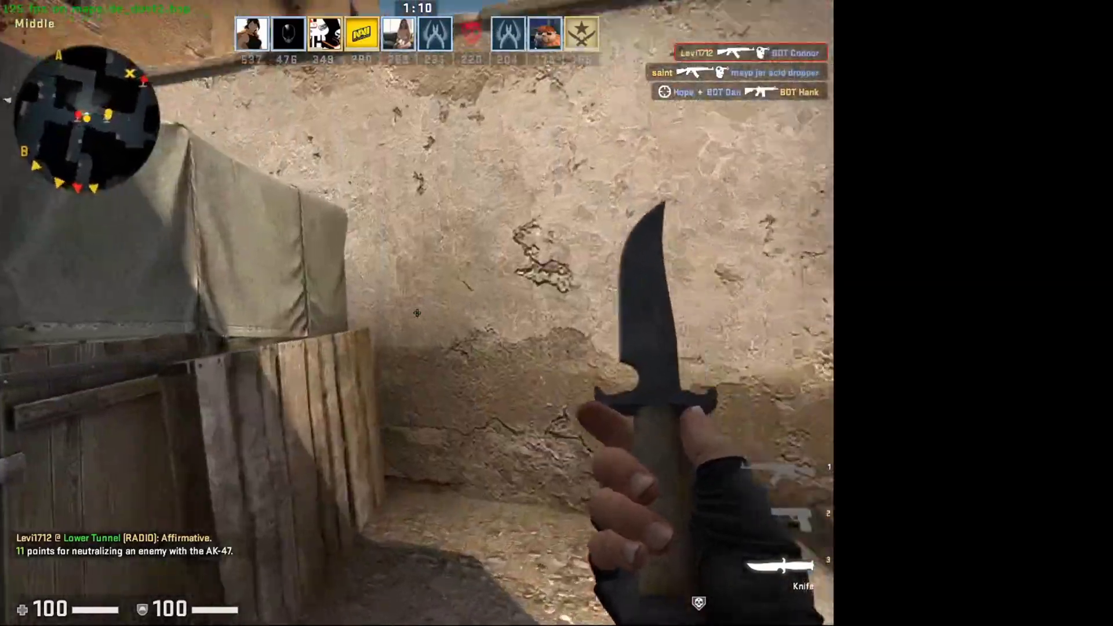
pyautogui.press('w')
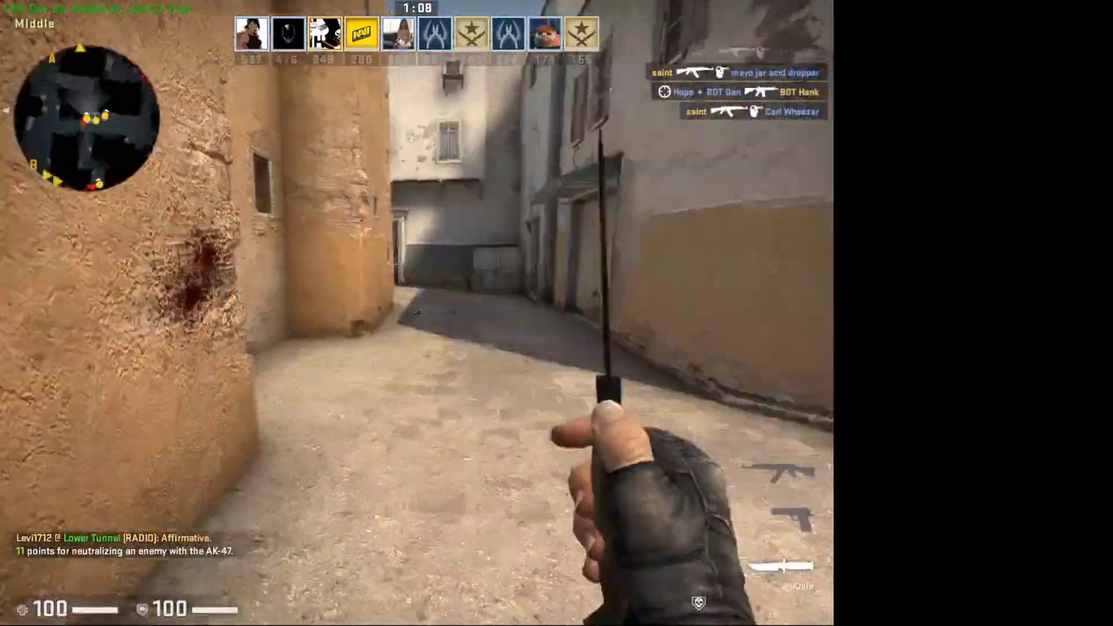
pyautogui.press('1')
pyautogui.press('3')
pyautogui.press('w')
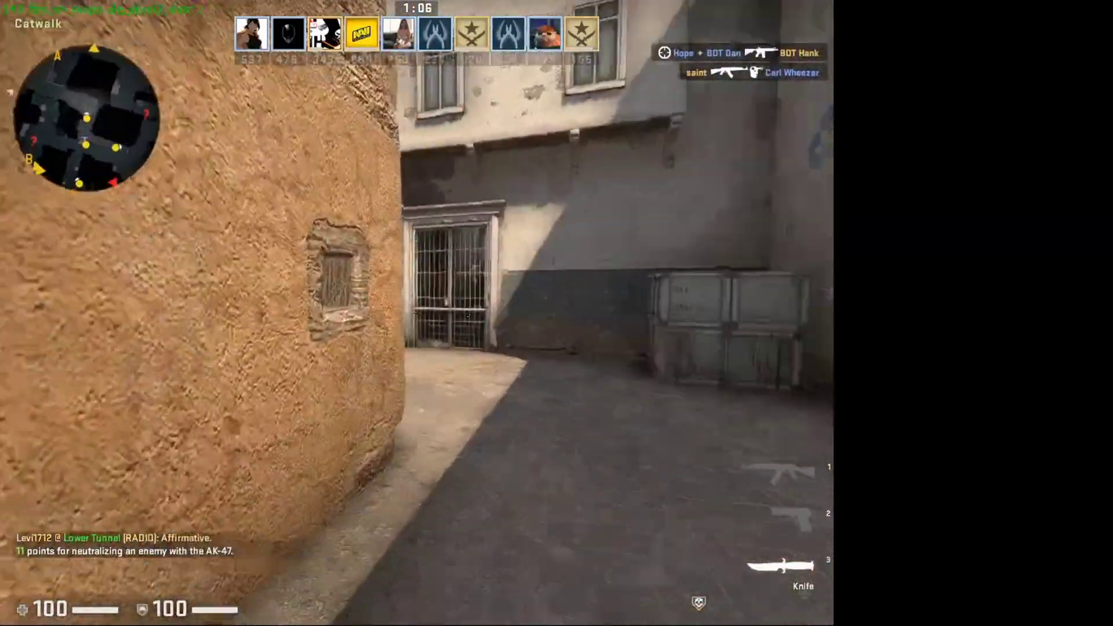
# Climb to Extended A, kill the enemy with the AK-47, then bring up the developer console
pyautogui.press('w')
pyautogui.press('1')
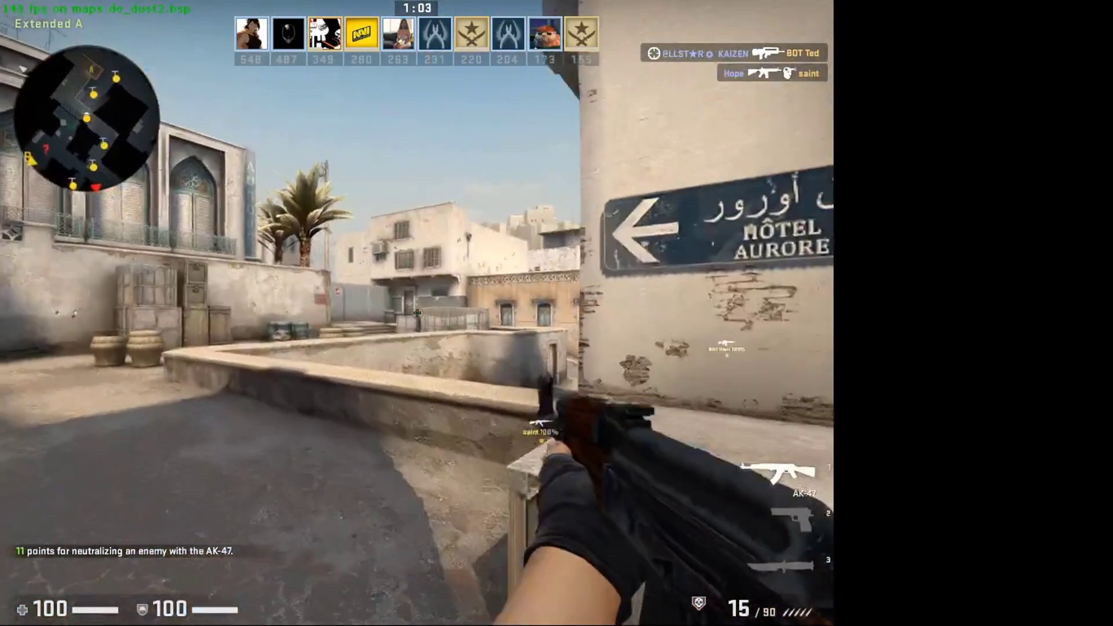
pyautogui.click(417, 313)
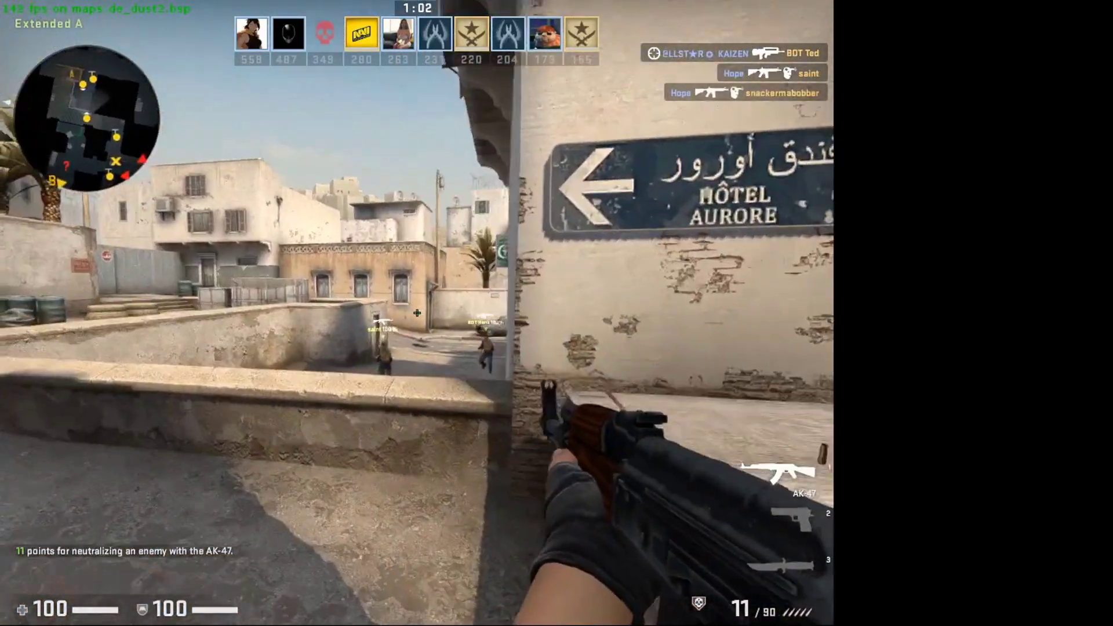
pyautogui.click(417, 313)
pyautogui.press('`')
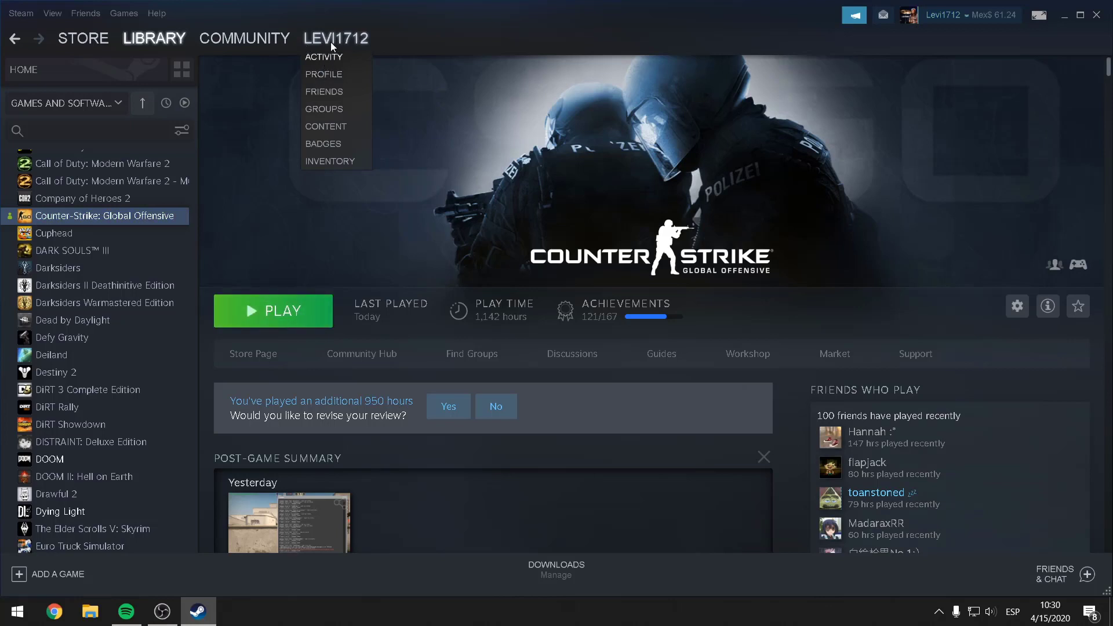
# Edit the Steam profile name back from Levi1712 to Levi17 and save the change
pyautogui.click(323, 76)
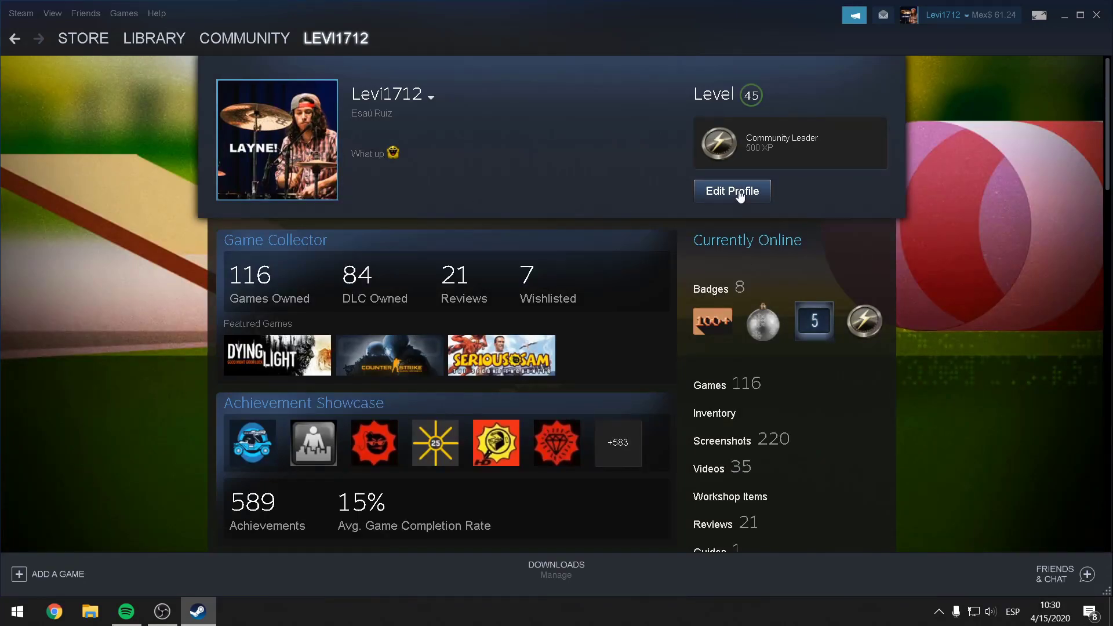
pyautogui.click(738, 196)
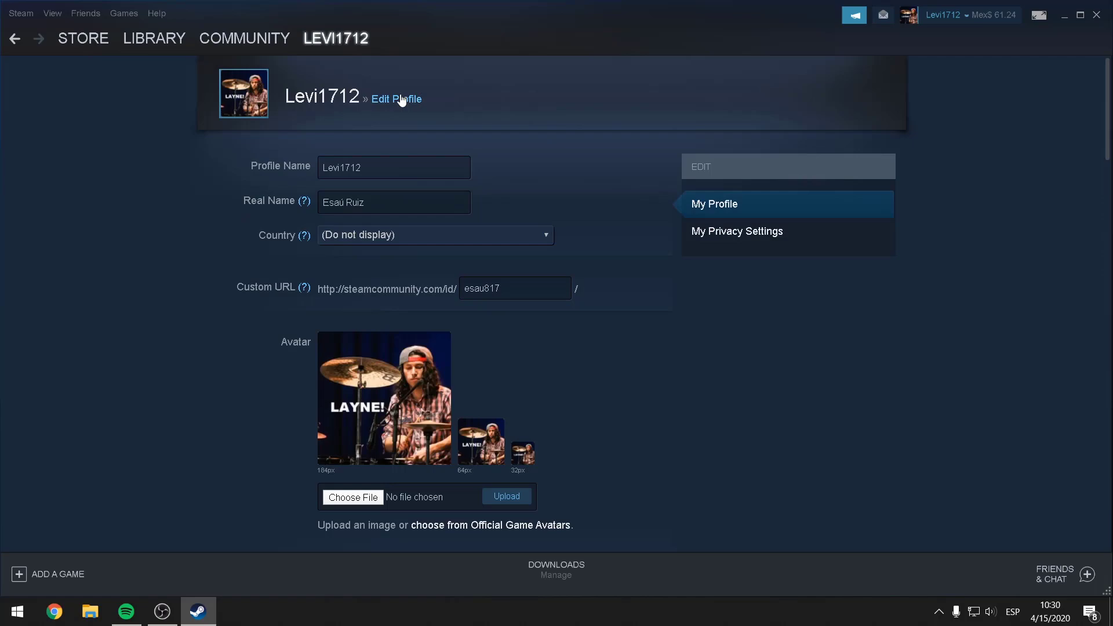
pyautogui.hotkey('shift', 'Left')
pyautogui.hotkey('shift', 'Left')
pyautogui.press('BackSpace')
pyautogui.scroll(-3, 643, 439)
pyautogui.scroll(-5, 644, 439)
pyautogui.scroll(-5, 643, 439)
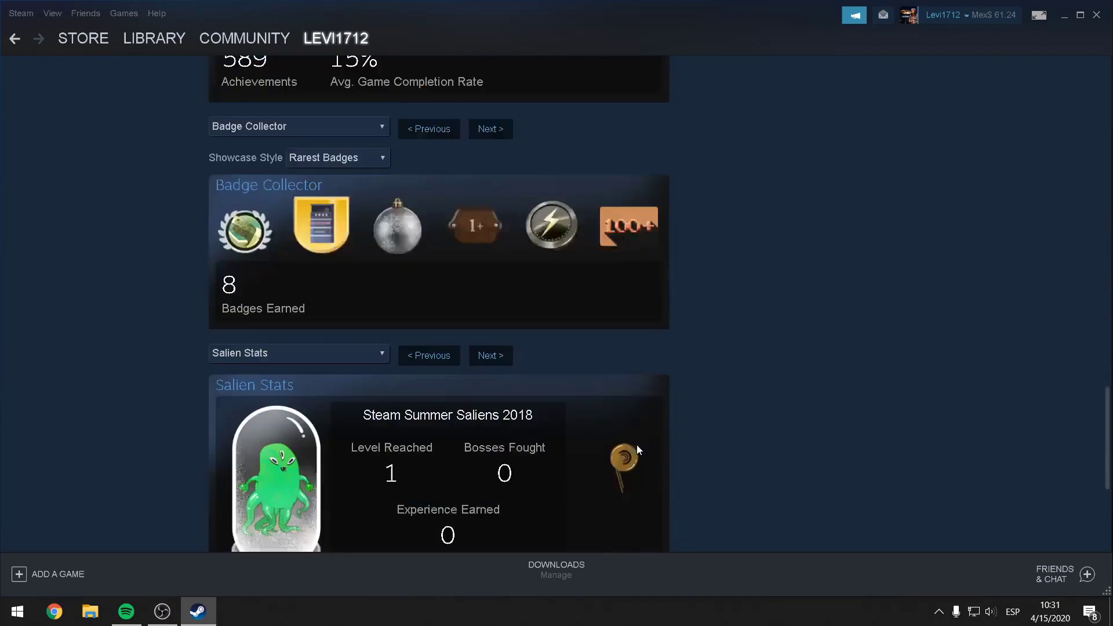
pyautogui.scroll(-3, 636, 448)
pyautogui.click(615, 380)
pyautogui.moveTo(154, 39)
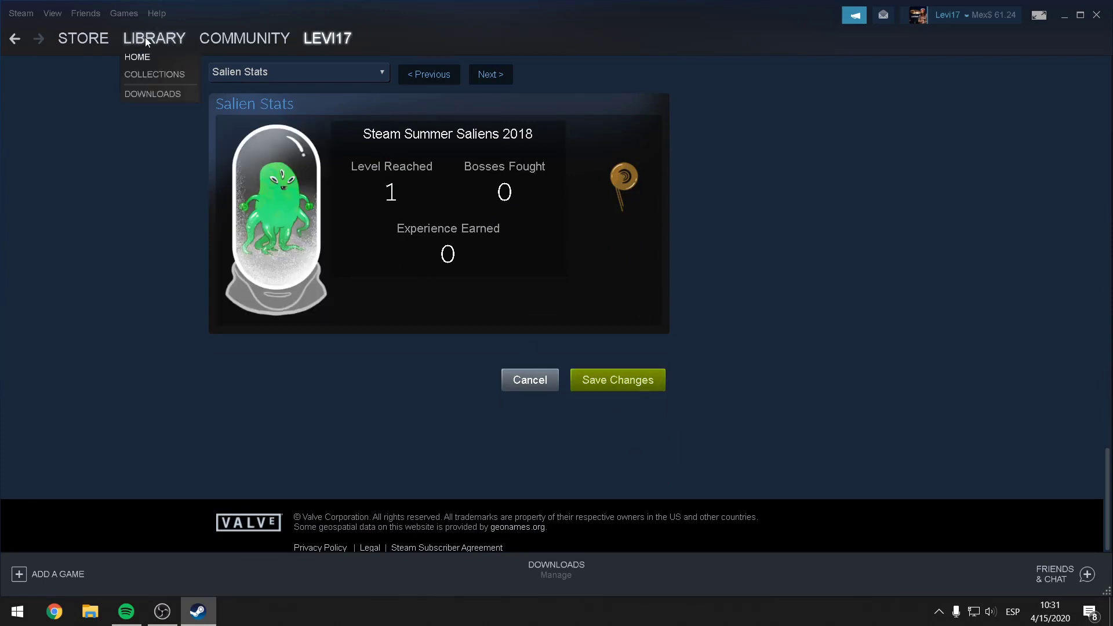